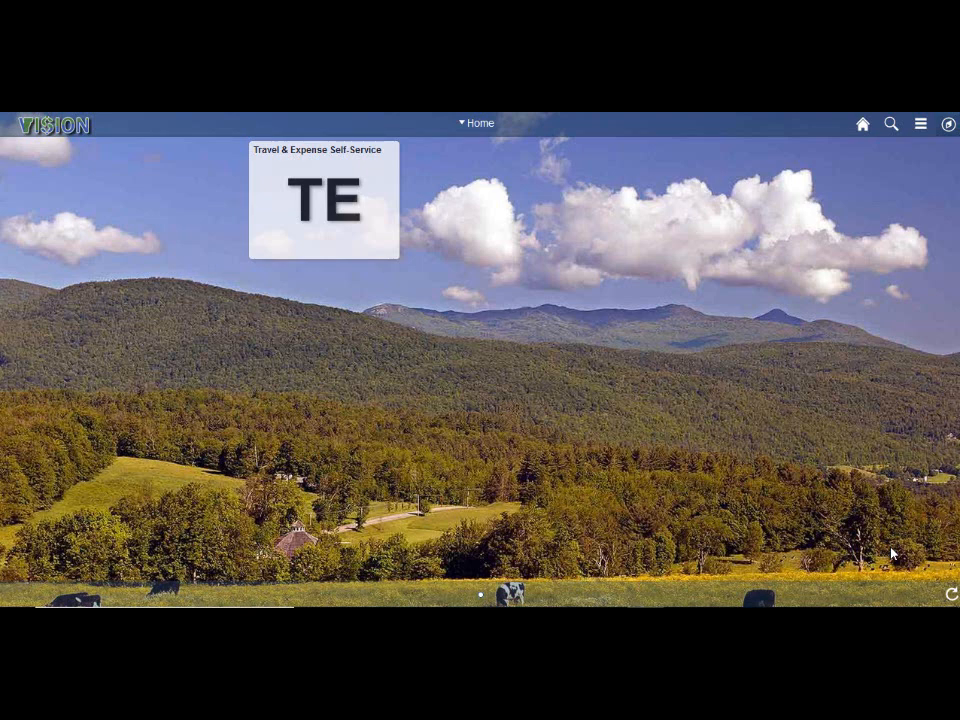
# - Open Travel & Expense Self-Service and start adding a new travel authorization
pyautogui.click(343, 235)
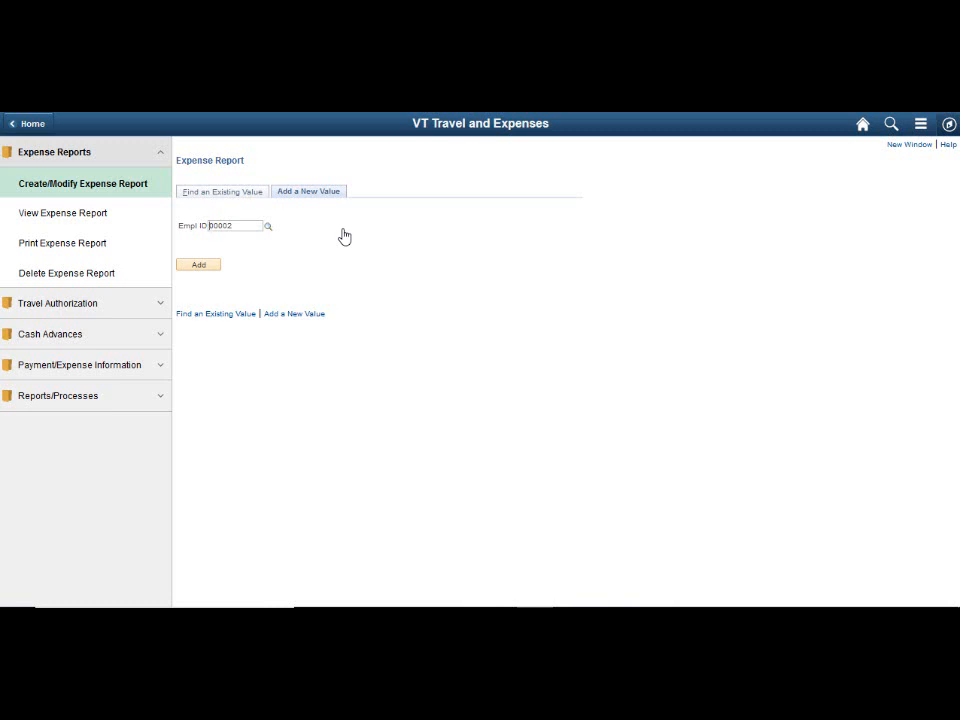
pyautogui.click(157, 305)
pyautogui.click(106, 335)
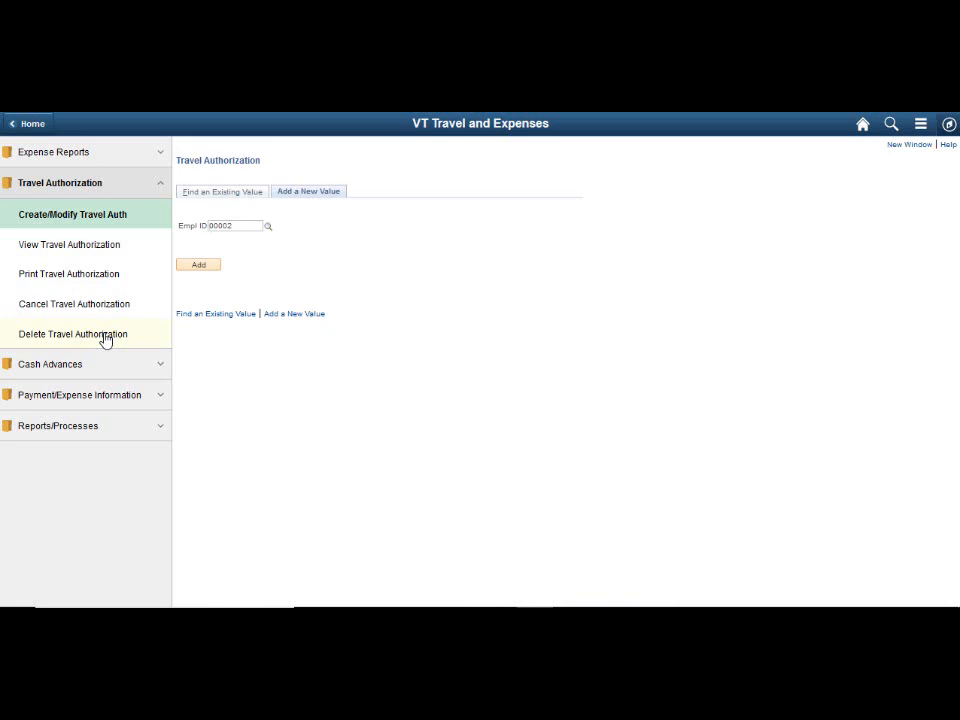
pyautogui.click(196, 268)
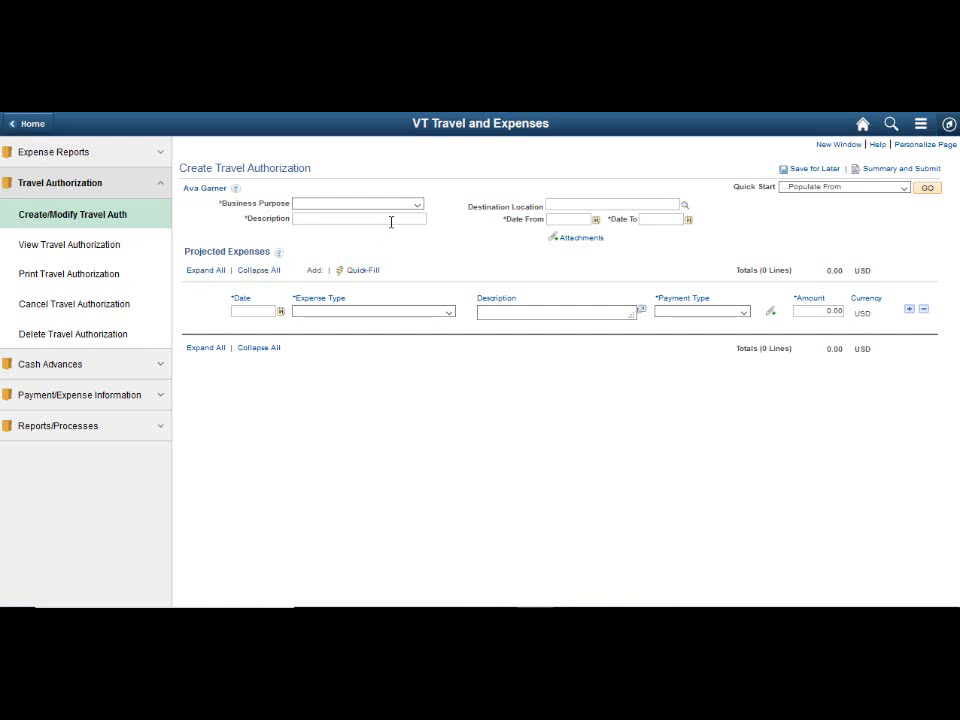
# - Set the business purpose to Meeting and the description to Project meeeting in Burlington
pyautogui.click(419, 206)
pyautogui.click(419, 206)
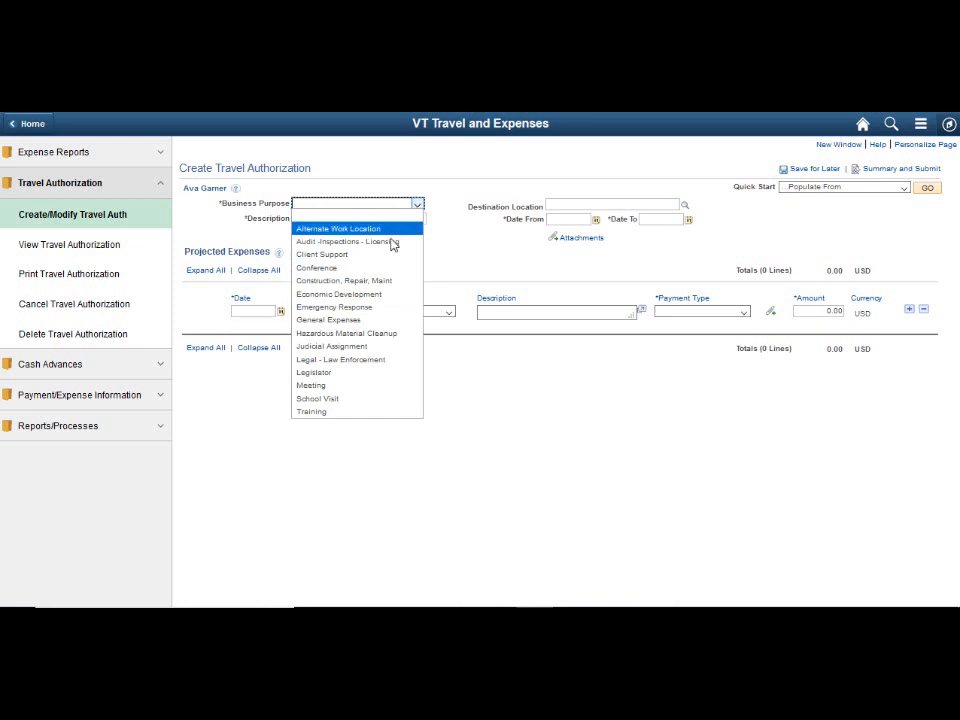
pyautogui.click(318, 386)
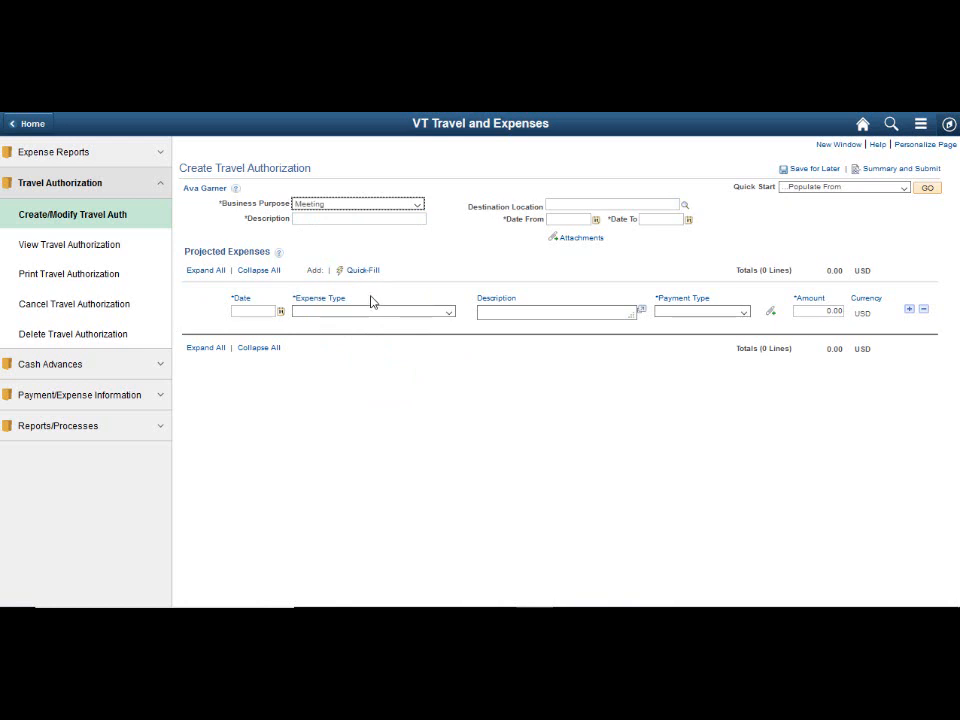
pyautogui.click(396, 222)
pyautogui.write('Project meeetin')
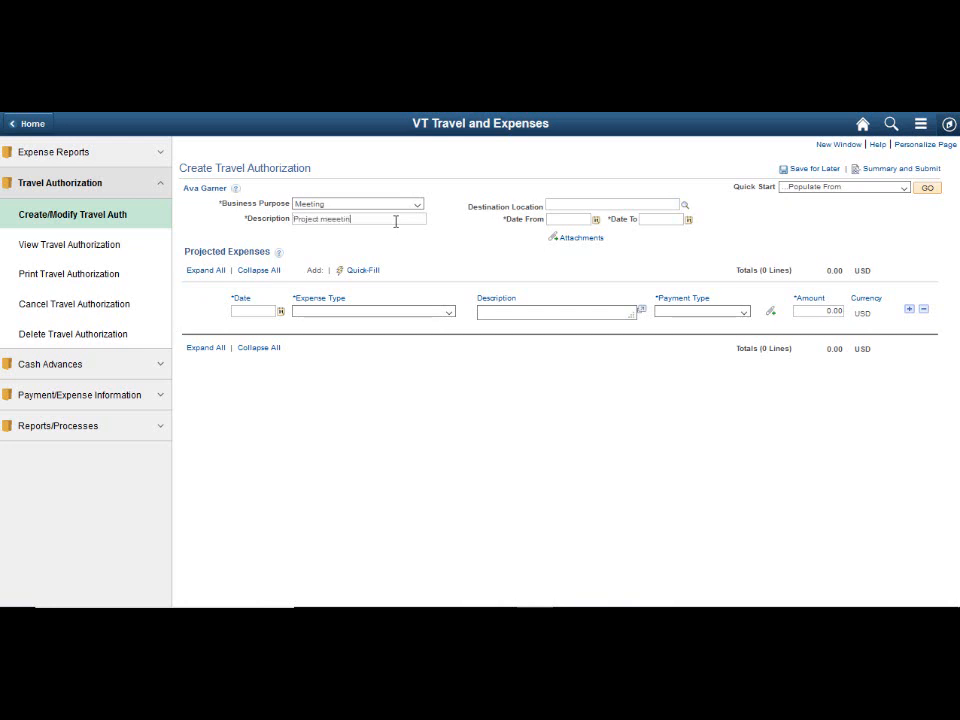
pyautogui.write('g in Burlington')
# - Set the destination location to BURLINGTON VT
pyautogui.click(535, 204)
pyautogui.write('Burl')
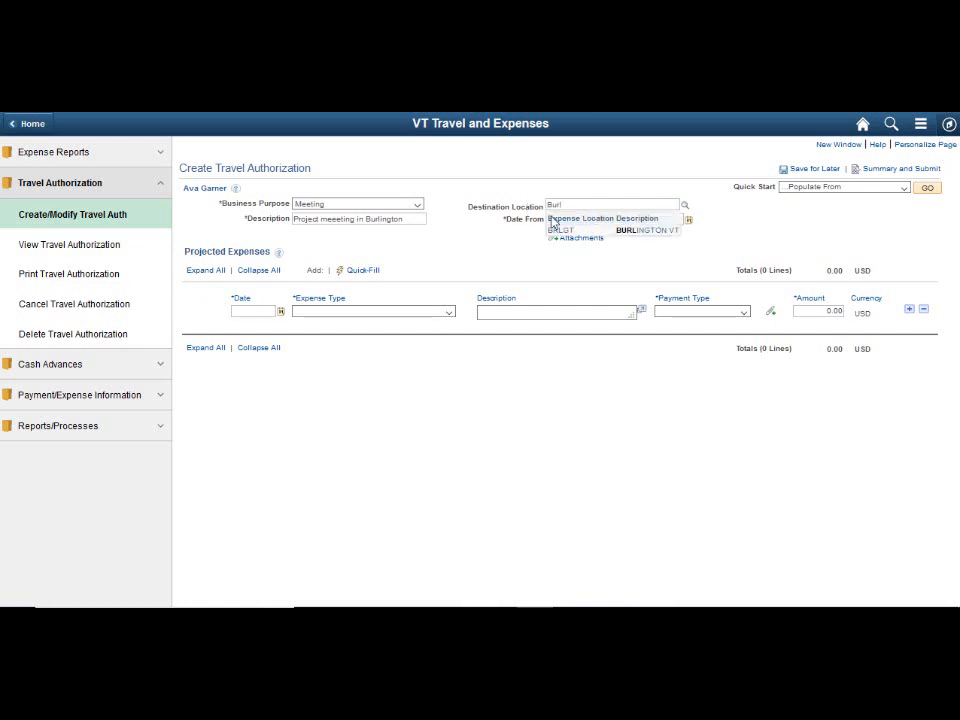
pyautogui.click(644, 234)
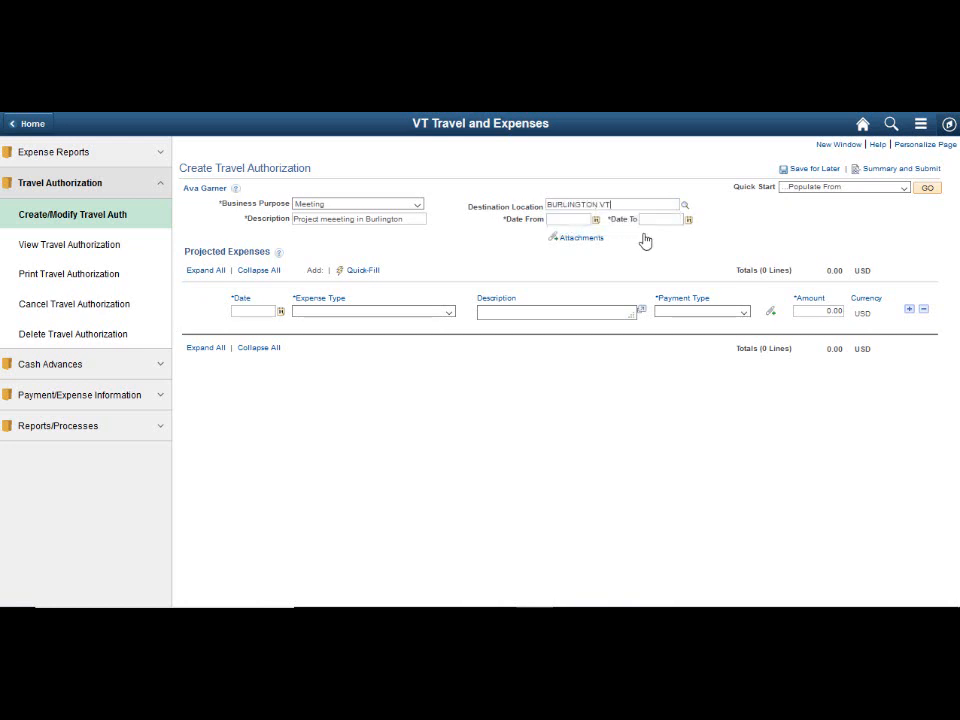
# - Set the trip dates from 03/15/2021 to 03/16/2021
pyautogui.click(595, 220)
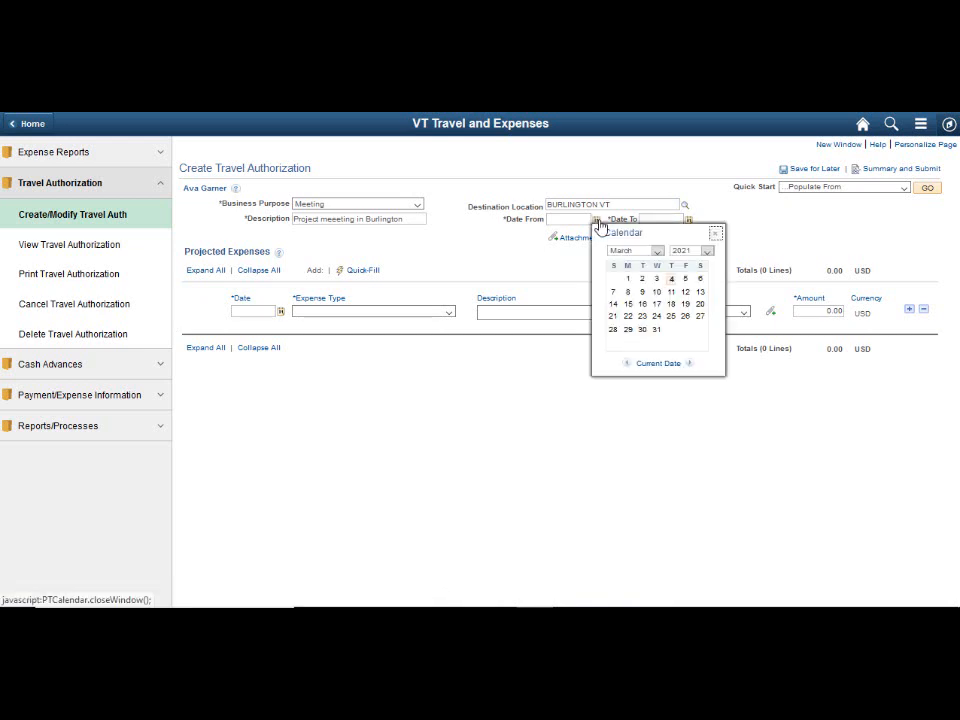
pyautogui.click(629, 304)
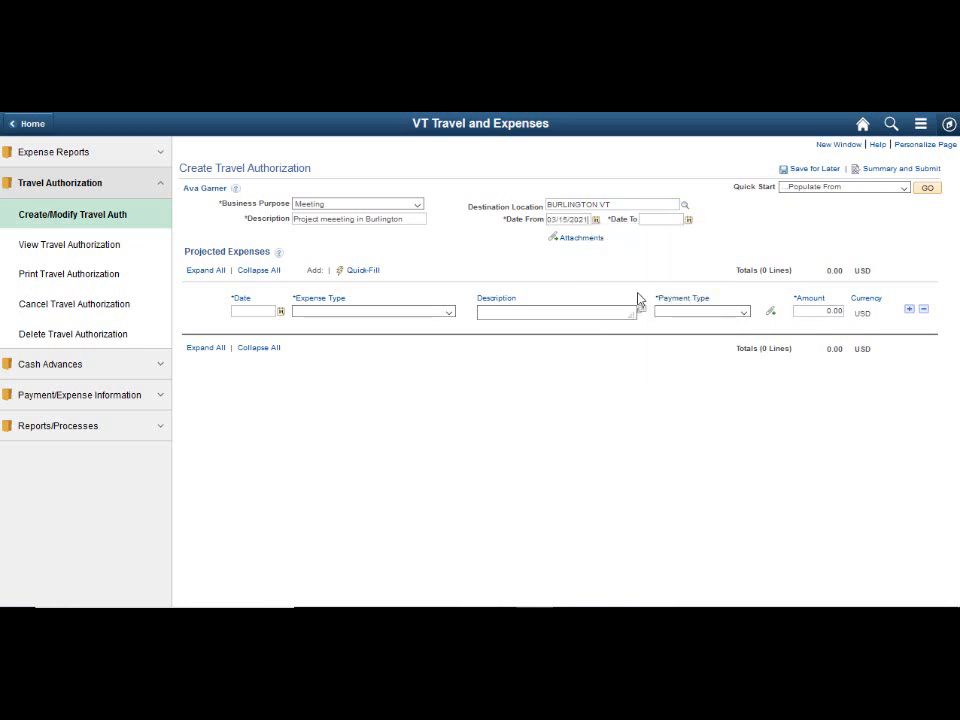
pyautogui.click(689, 221)
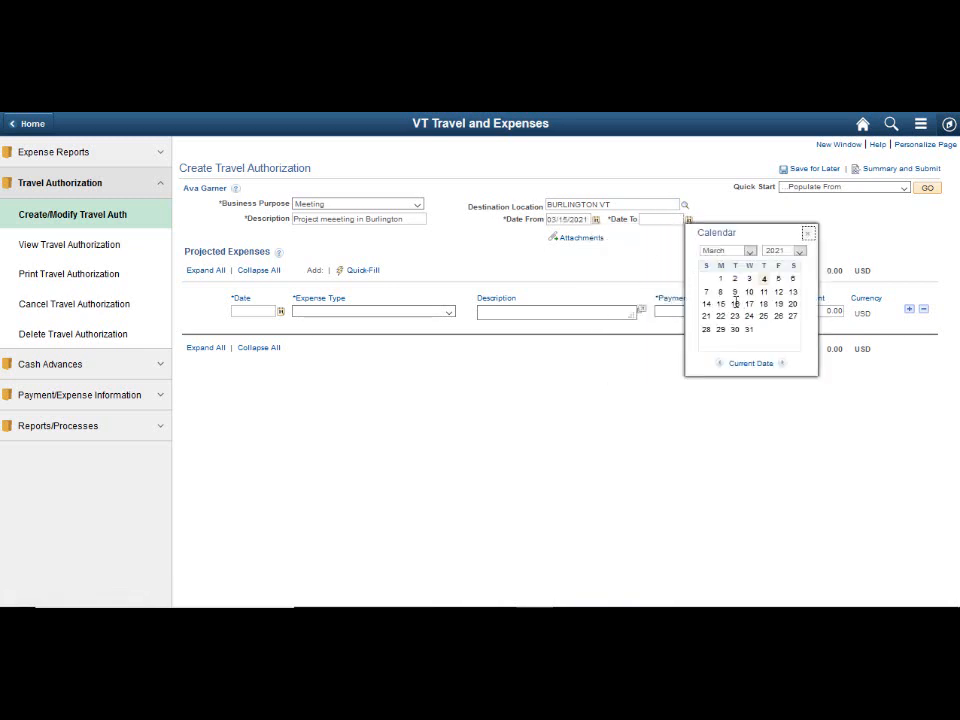
pyautogui.click(735, 304)
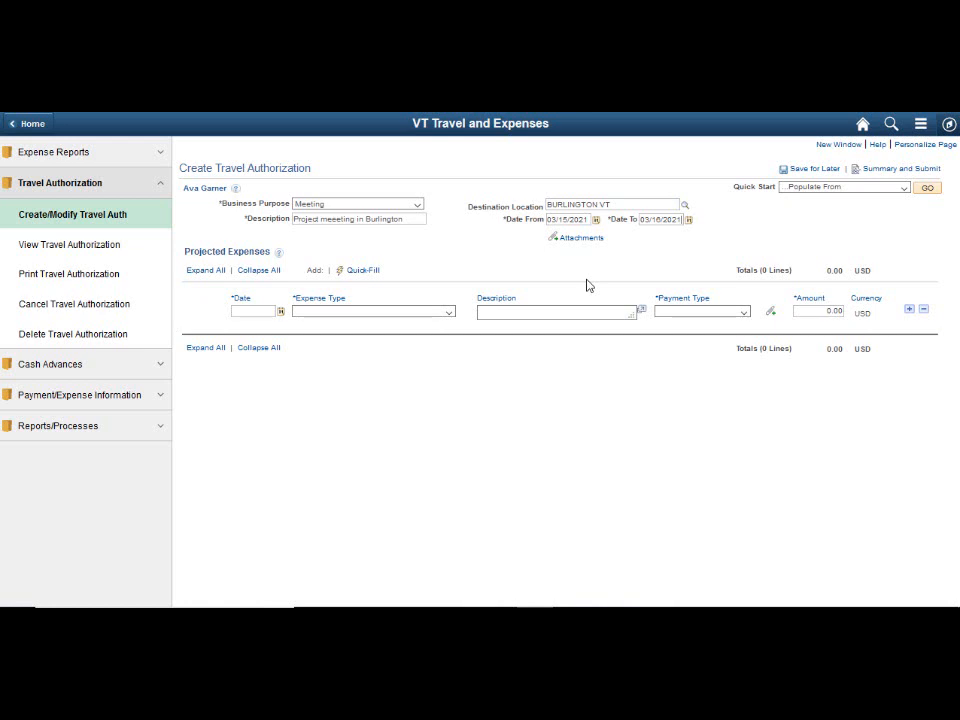
# - Set the first projected expense line's date to 03/15/2021 and its expense type to IN LODGING
pyautogui.click(281, 312)
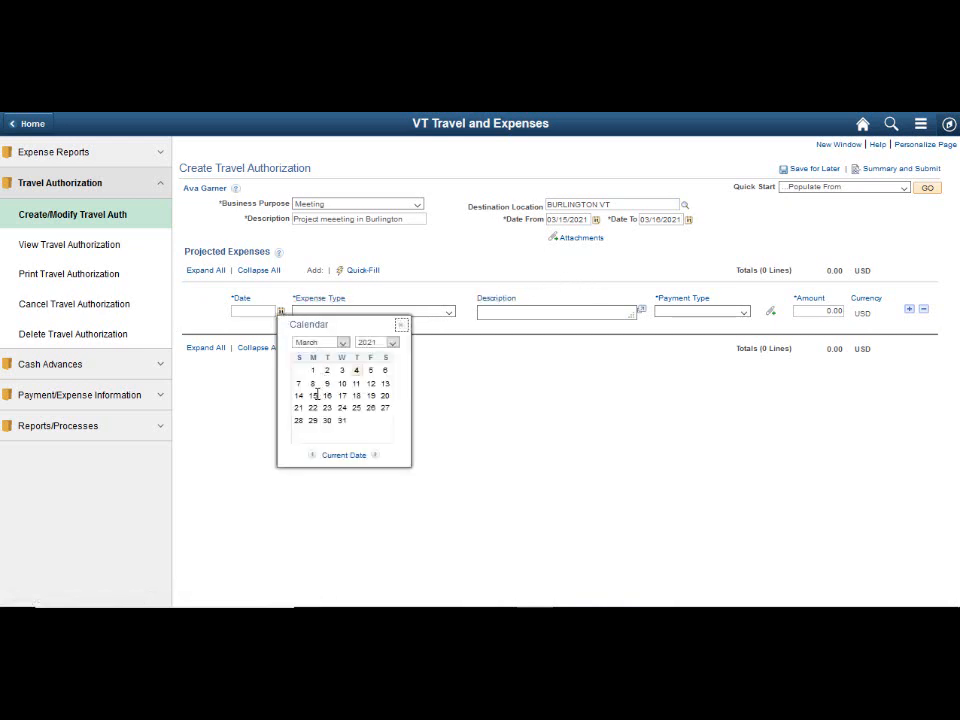
pyautogui.click(313, 395)
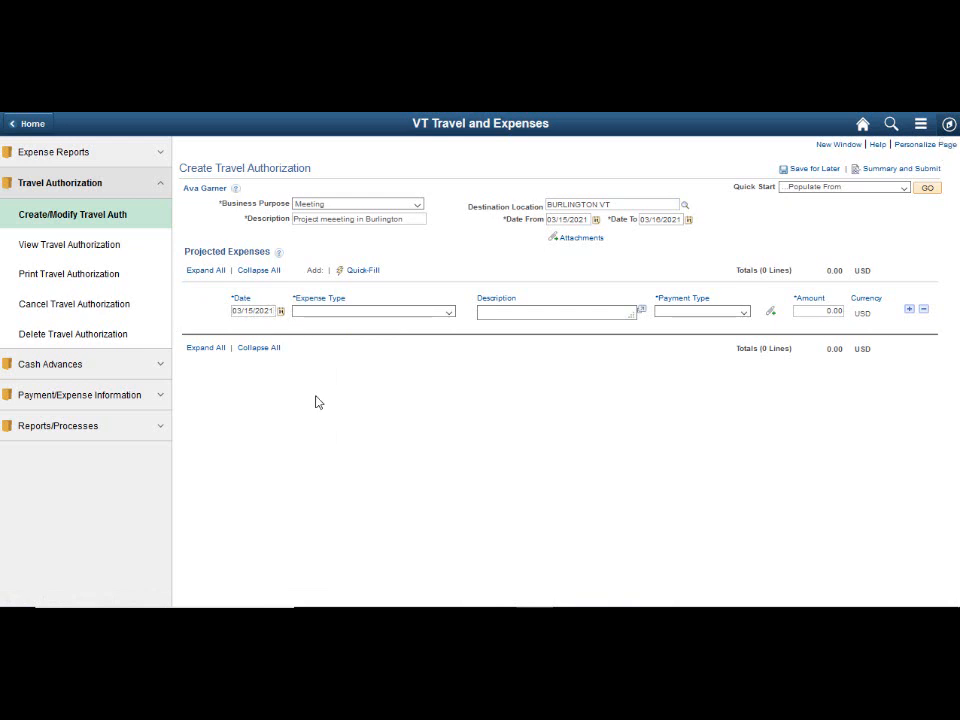
pyautogui.click(449, 313)
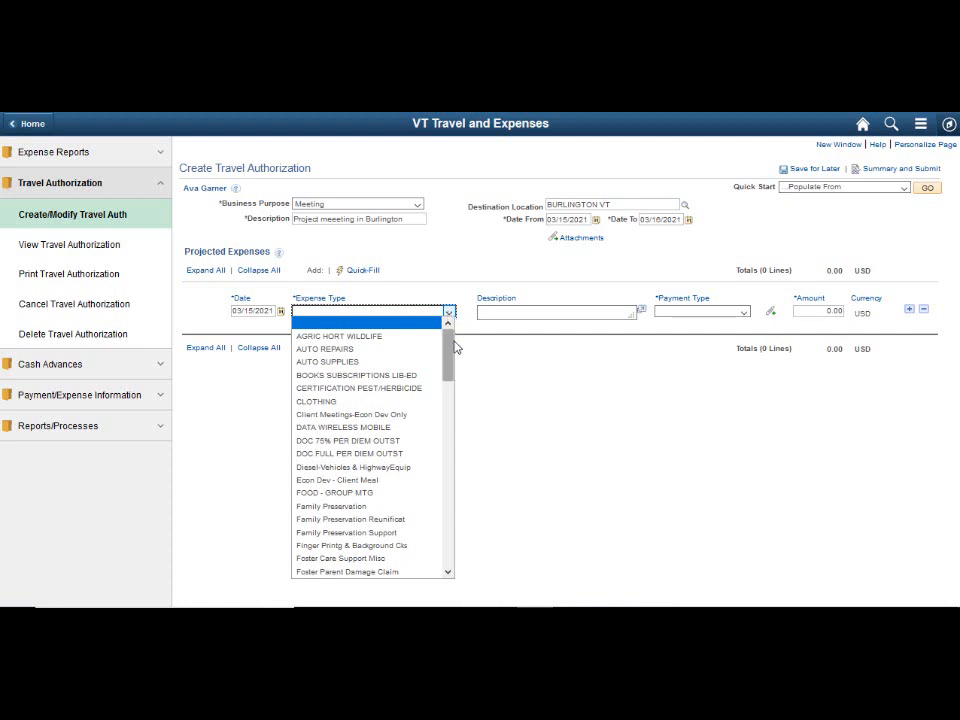
pyautogui.scroll(-4, 449, 380)
pyautogui.scroll(-3, 449, 390)
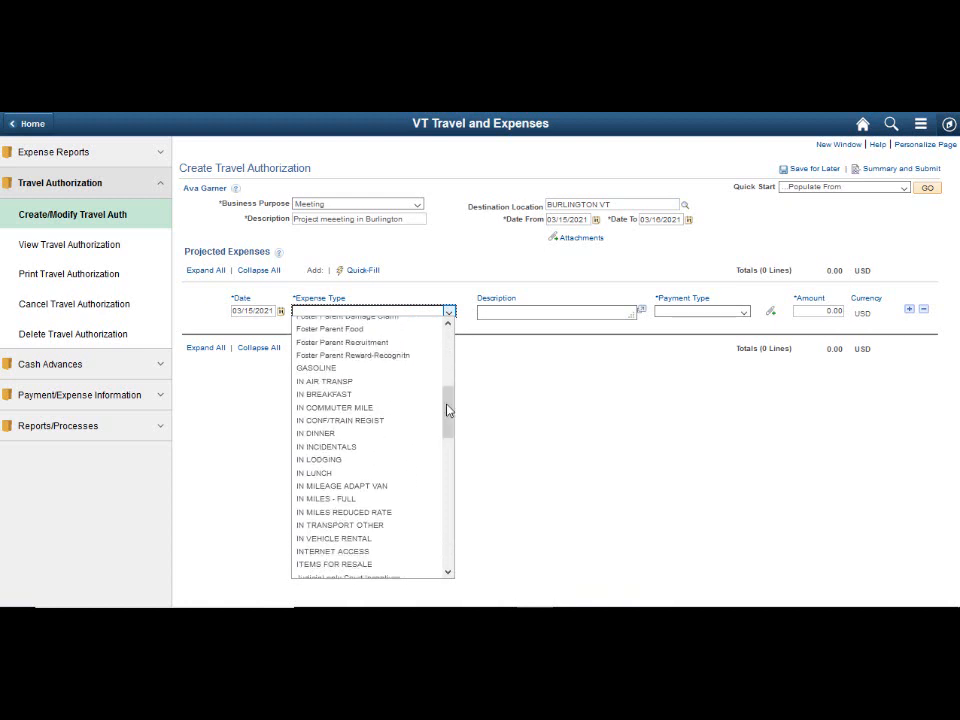
pyautogui.click(350, 459)
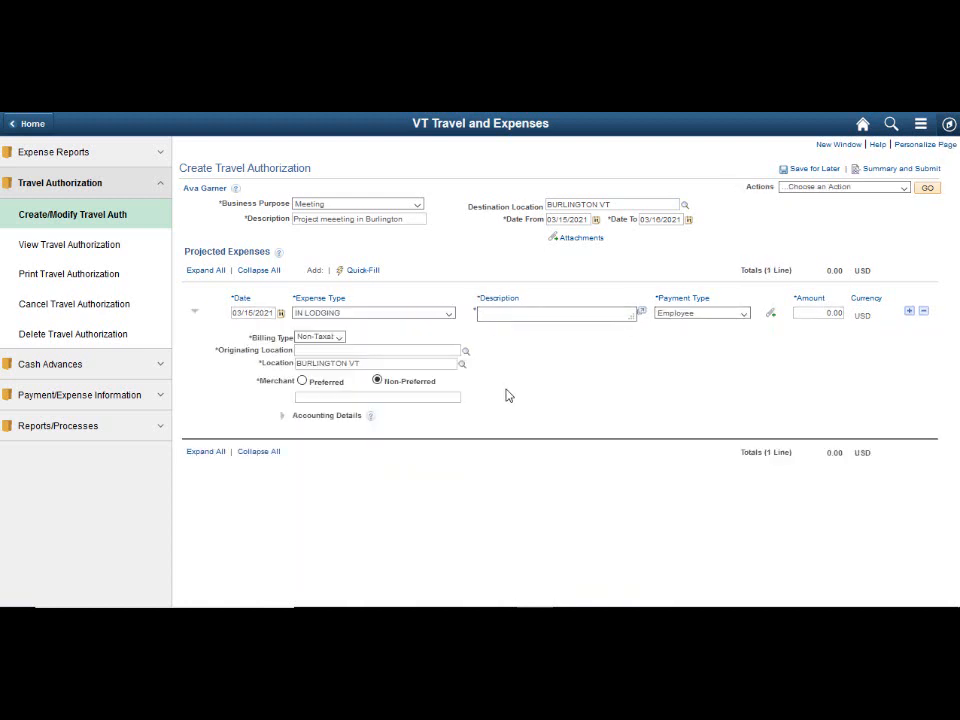
# - Describe the lodging line as Overnight in Burlington and set its amount to 200
pyautogui.write('Overnight in Burlington')
pyautogui.click(827, 312)
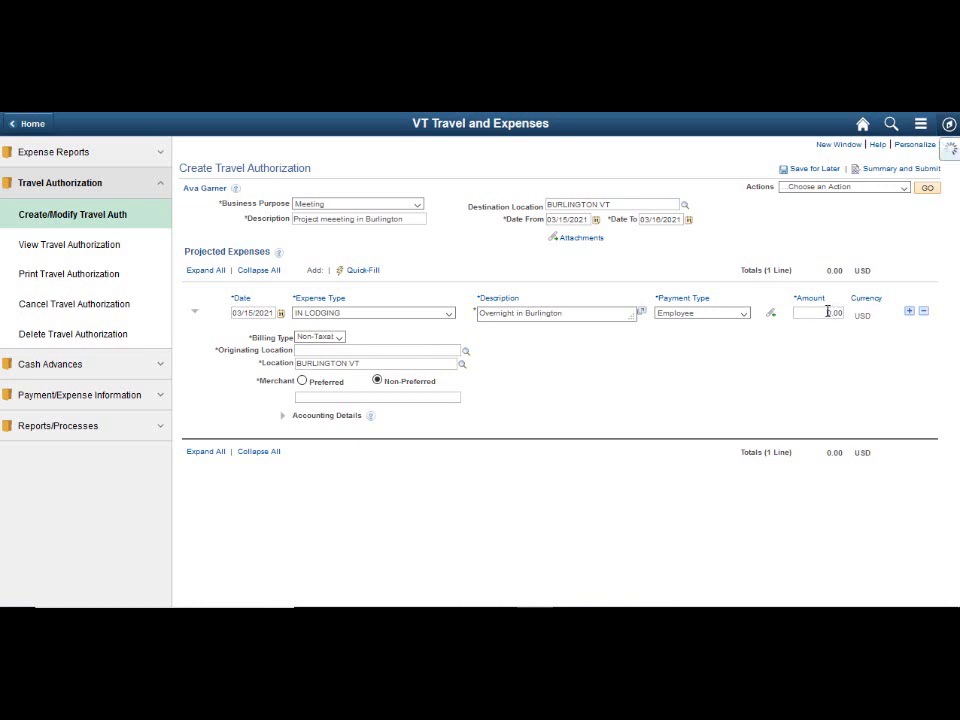
pyautogui.write('290')
pyautogui.press('BackSpace')
pyautogui.write('0')
# - Set the lodging line's originating location to MONTPELIER VT and its merchant to Hilton
pyautogui.click(342, 348)
pyautogui.write('monto')
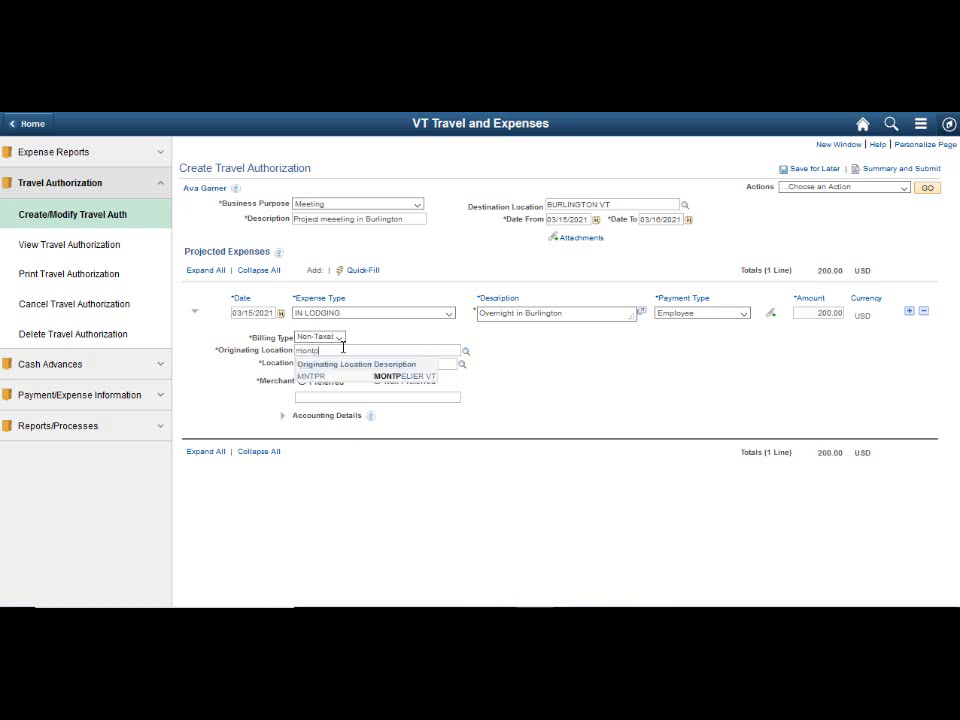
pyautogui.click(405, 377)
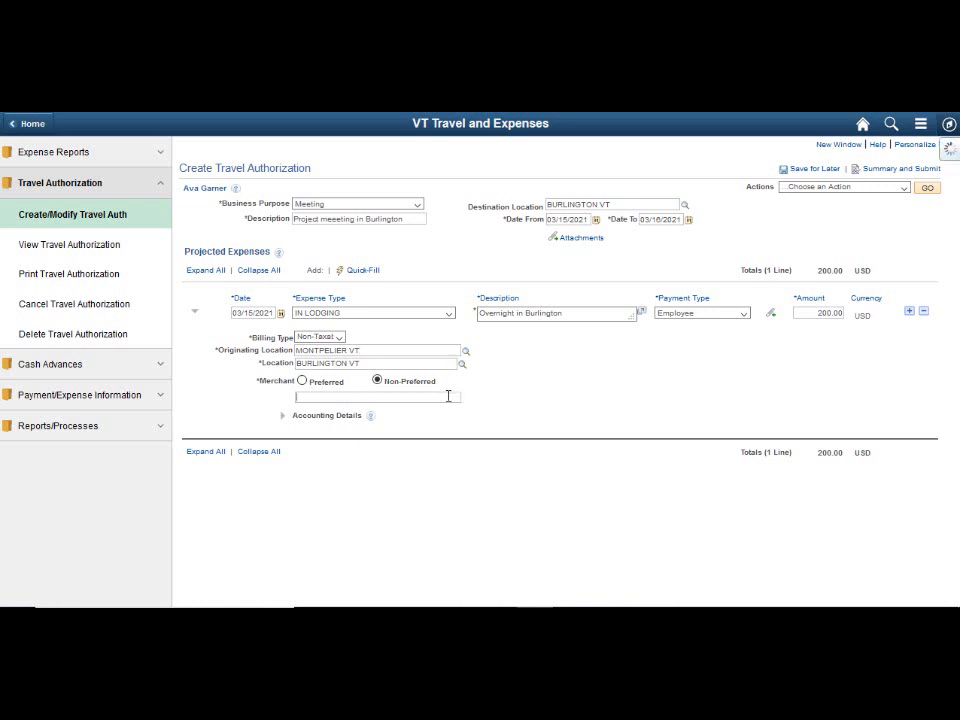
pyautogui.write('Hilton')
# - Add a second expense line with expense type IN MILES - FULL
pyautogui.click(909, 314)
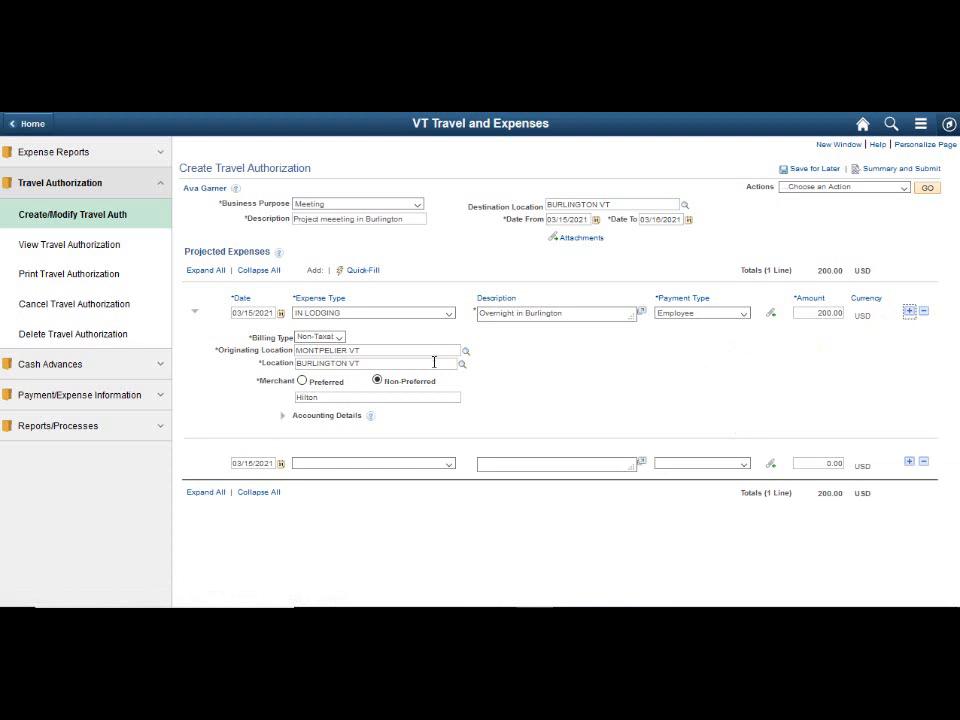
pyautogui.click(448, 464)
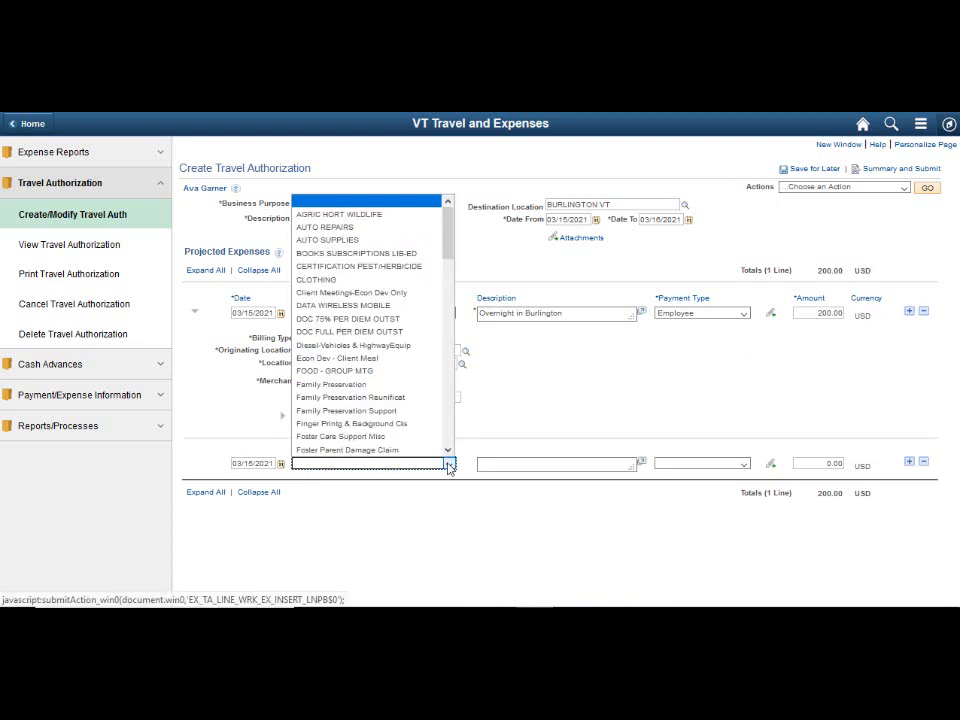
pyautogui.moveTo(452, 253); pyautogui.dragTo(452, 311)
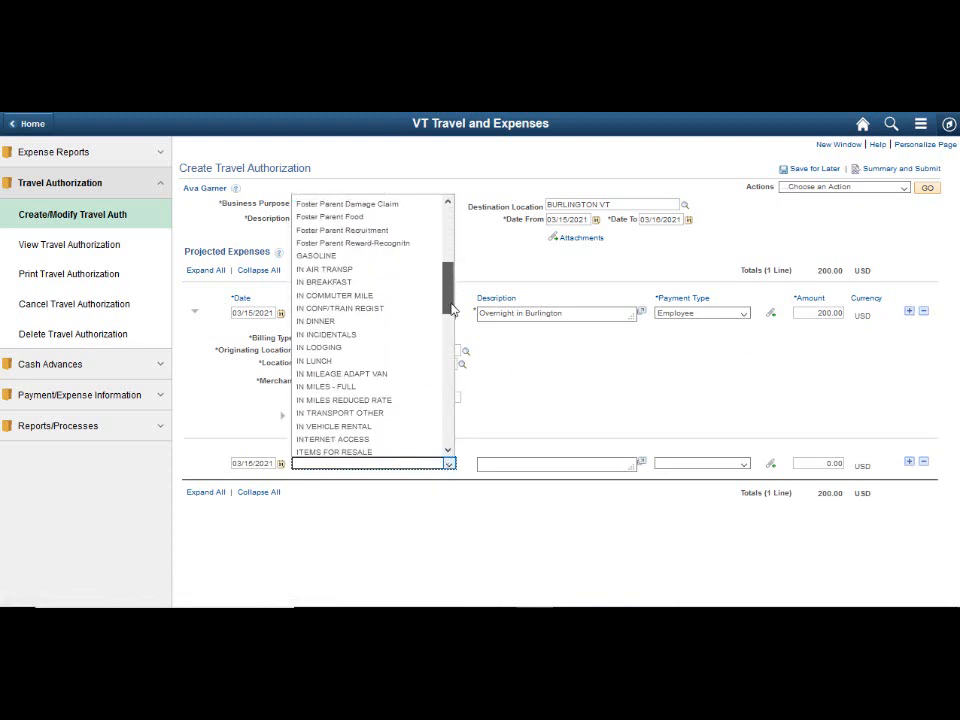
pyautogui.click(437, 372)
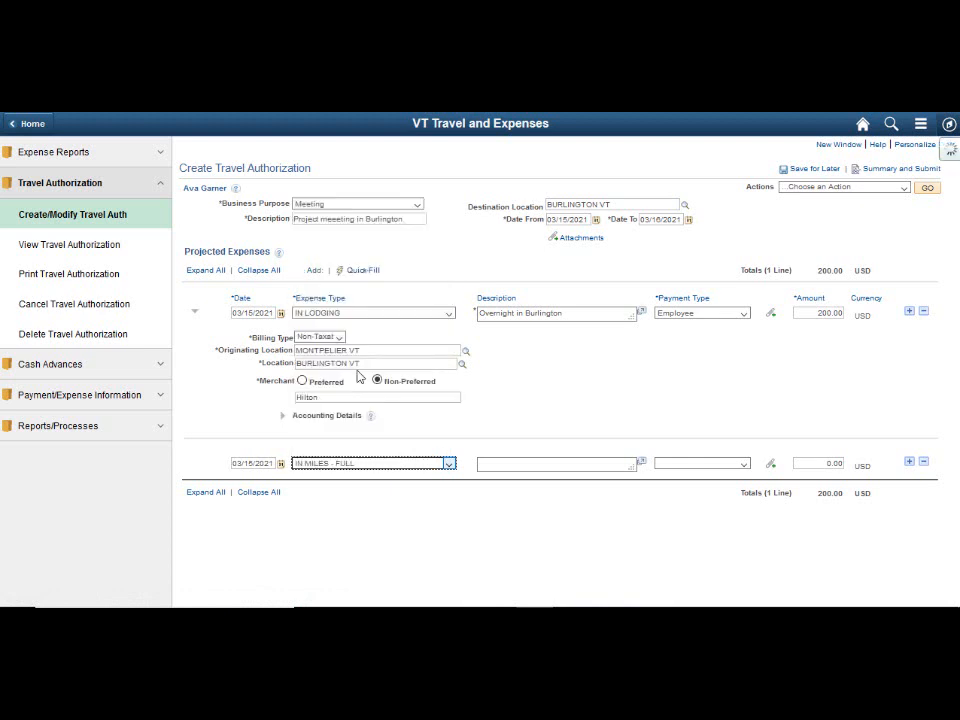
# - Describe the mileage line as Travel to Burlington and set its originating location to MONTPELIER VT
pyautogui.click(490, 467)
pyautogui.write('T')
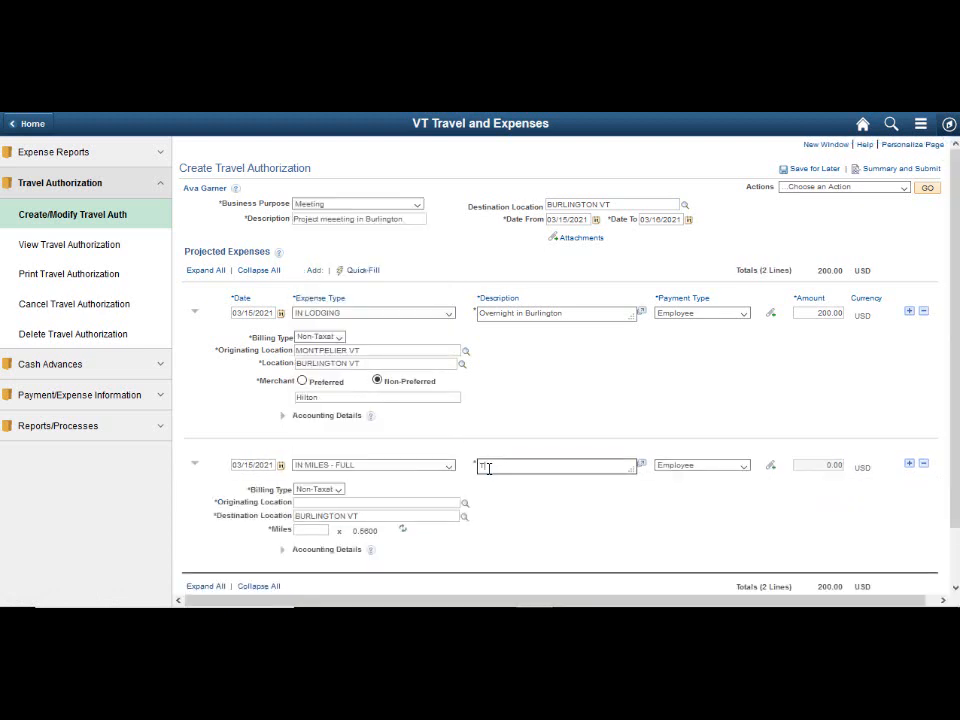
pyautogui.write('ravel to Burlington')
pyautogui.click(389, 503)
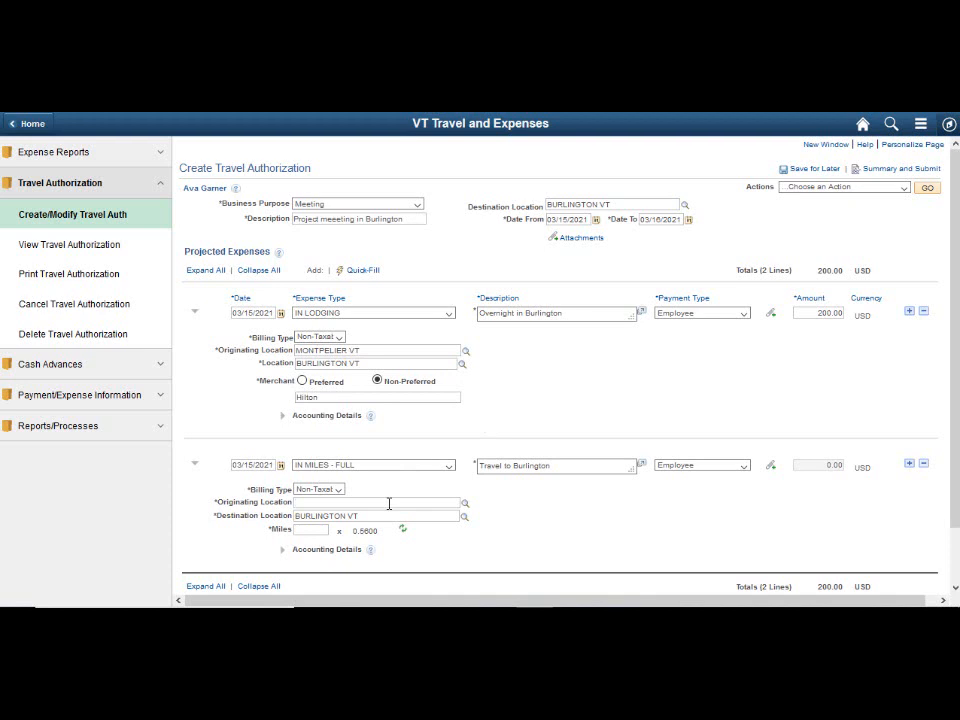
pyautogui.write('mont')
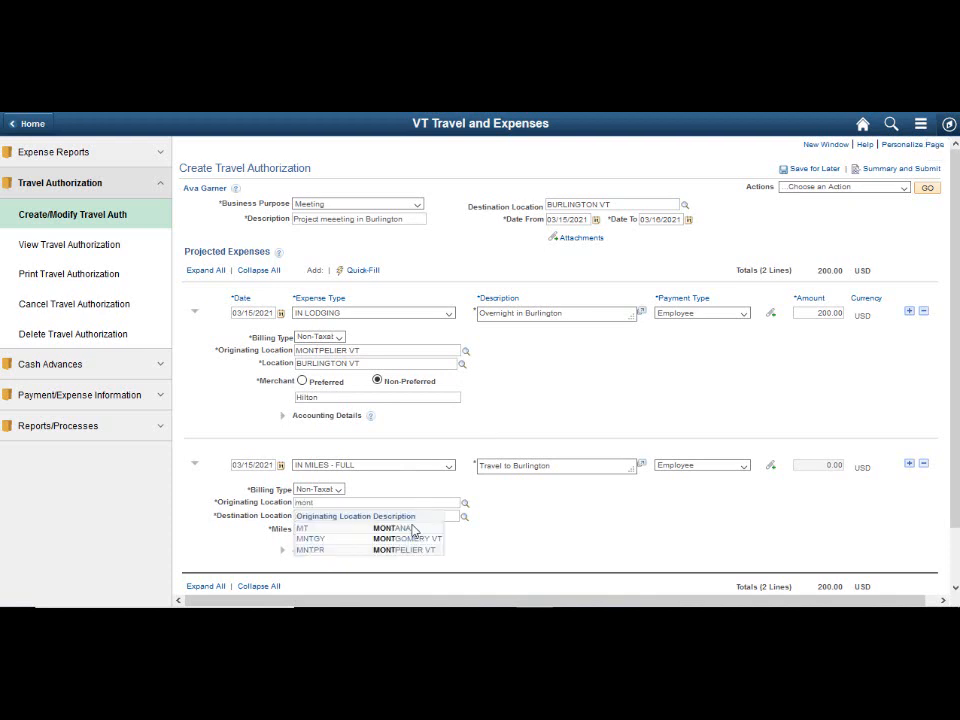
pyautogui.click(407, 552)
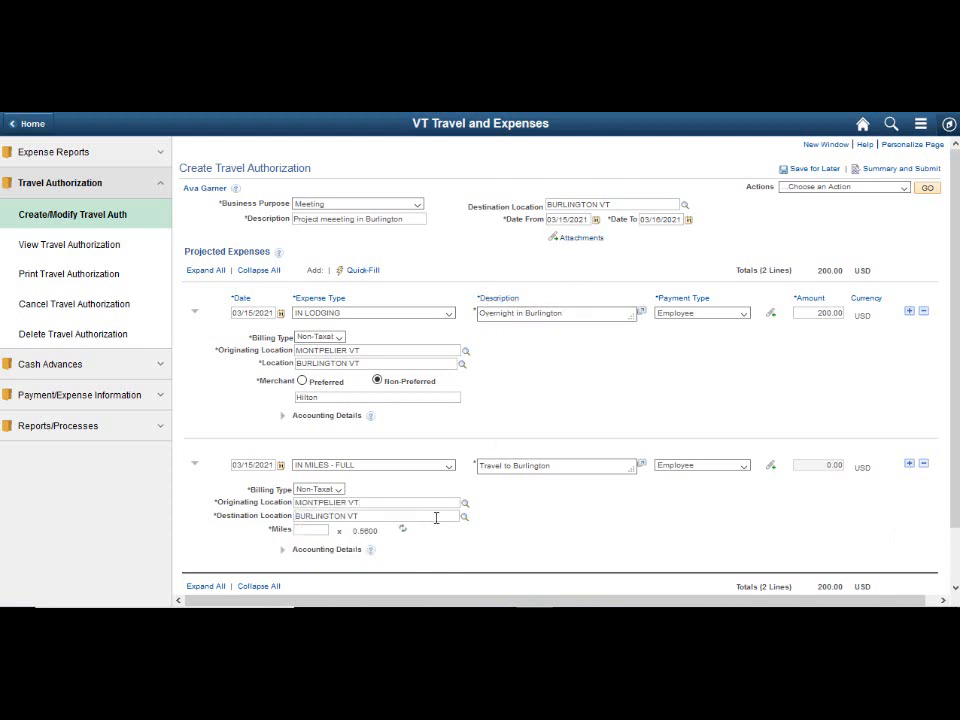
# - Enter 35 miles on the mileage line and calculate its amount
pyautogui.click(323, 531)
pyautogui.write('35')
pyautogui.click(402, 529)
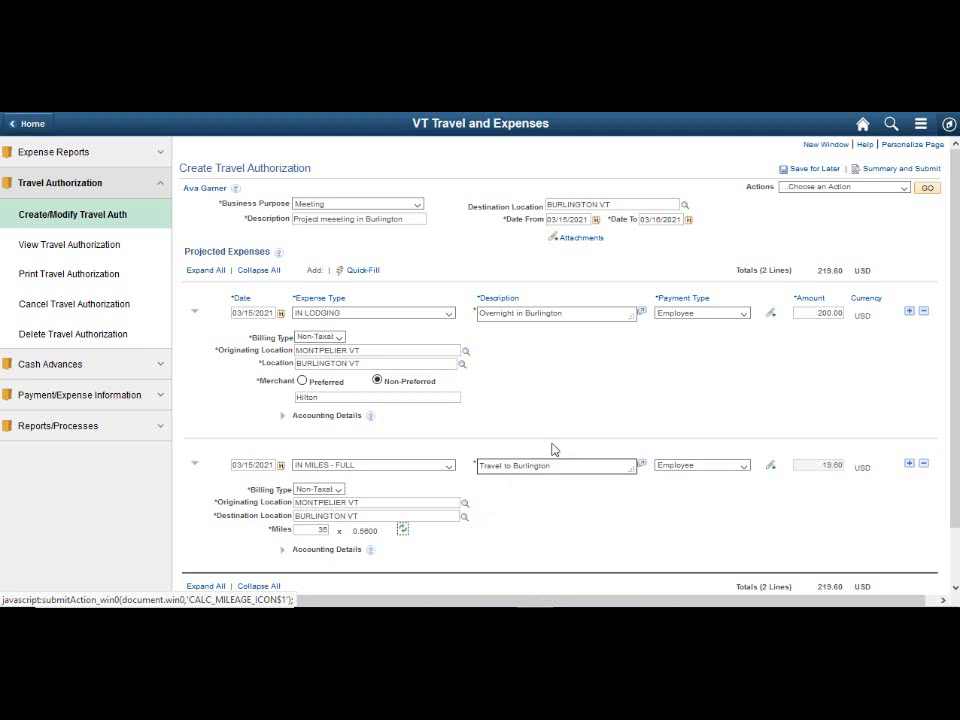
# - Certify the costs, submit the travel authorization for approval, confirm, and refresh its approval status
pyautogui.click(890, 170)
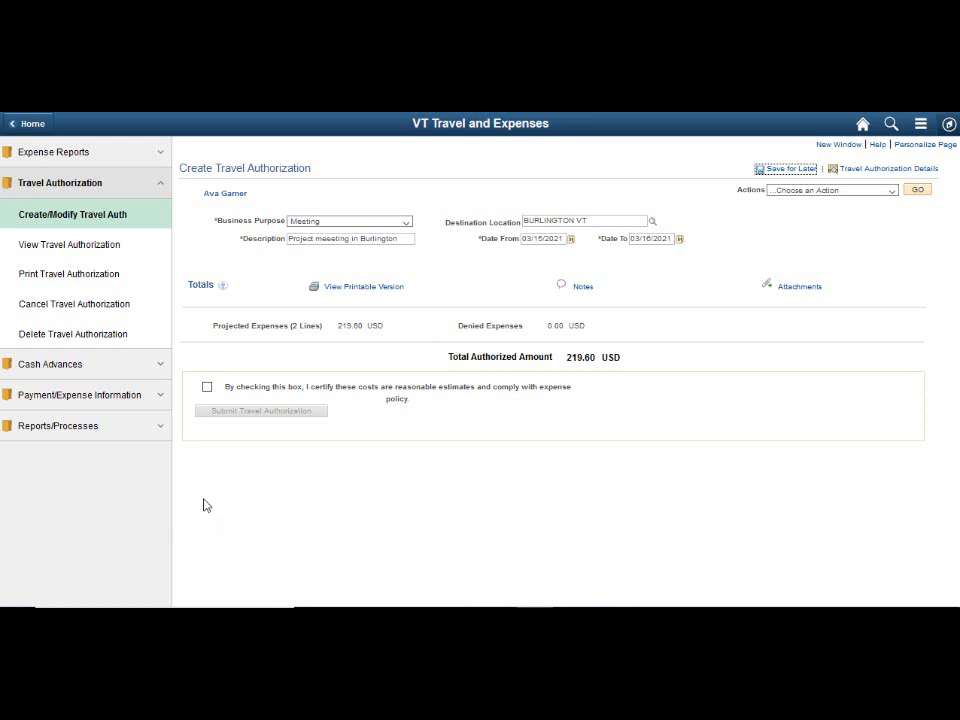
pyautogui.click(207, 388)
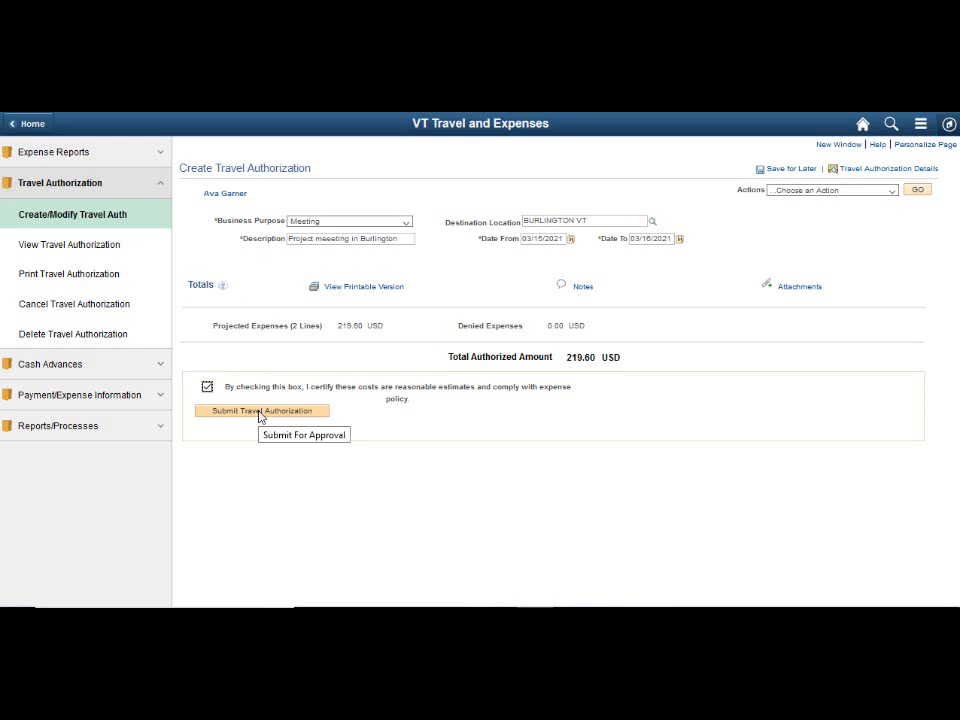
pyautogui.click(259, 411)
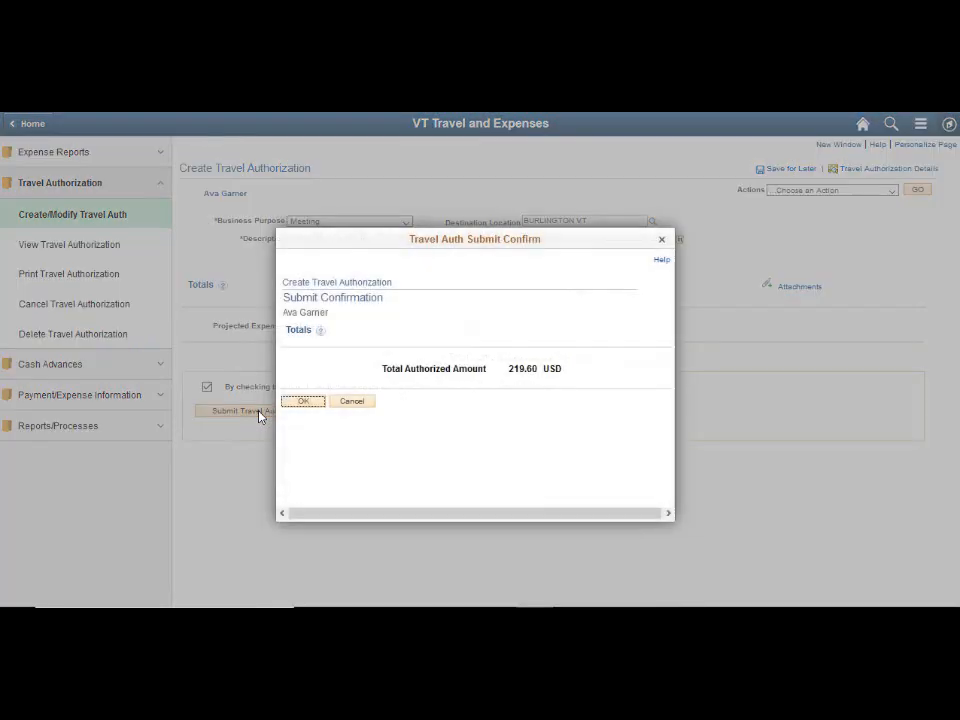
pyautogui.click(314, 402)
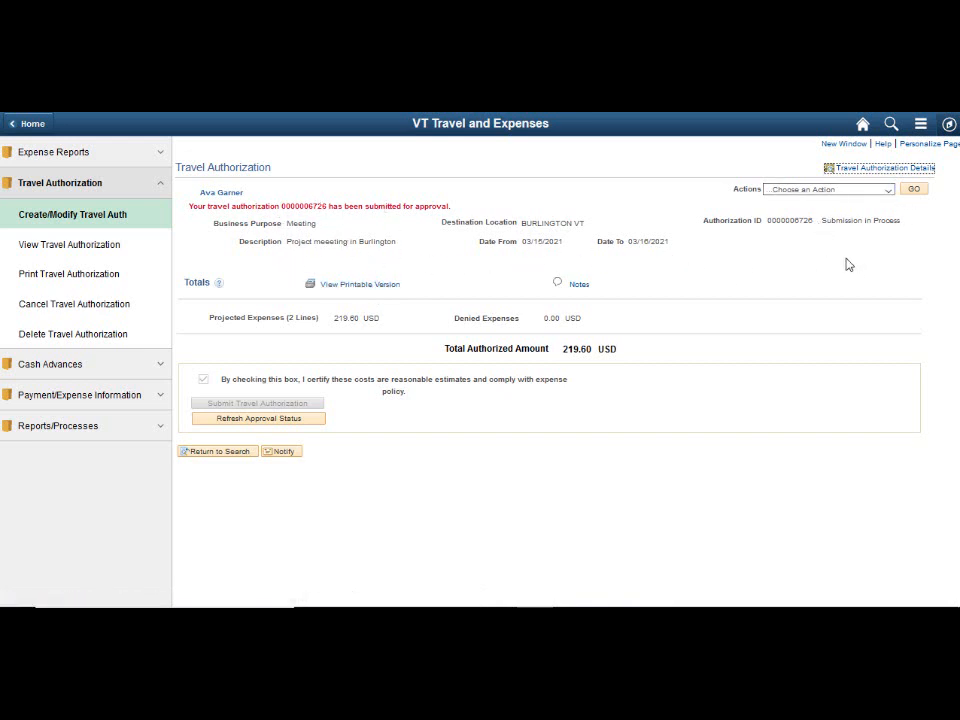
pyautogui.click(257, 420)
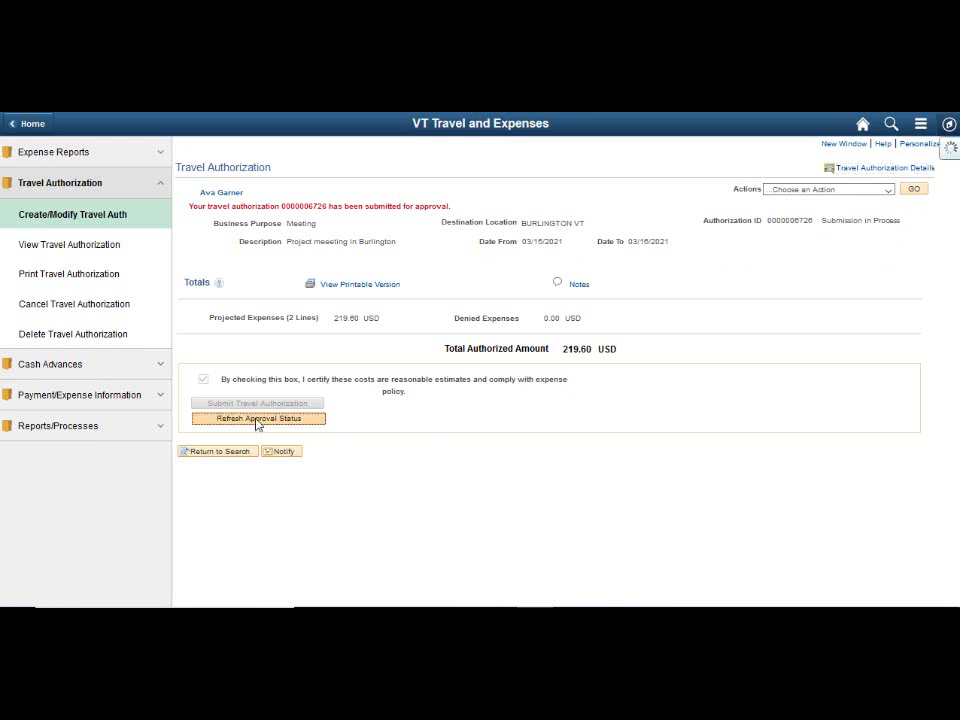